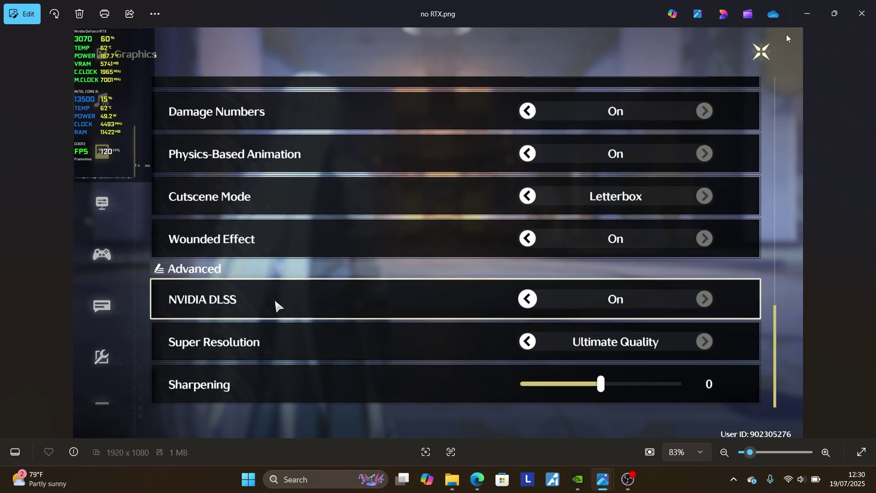
Minimize both screenshot windows and the Downloads folder to clear the desktop
{"action": "left_click", "coordinate": [817, 12]}
{"action": "left_click", "coordinate": [817, 12]}
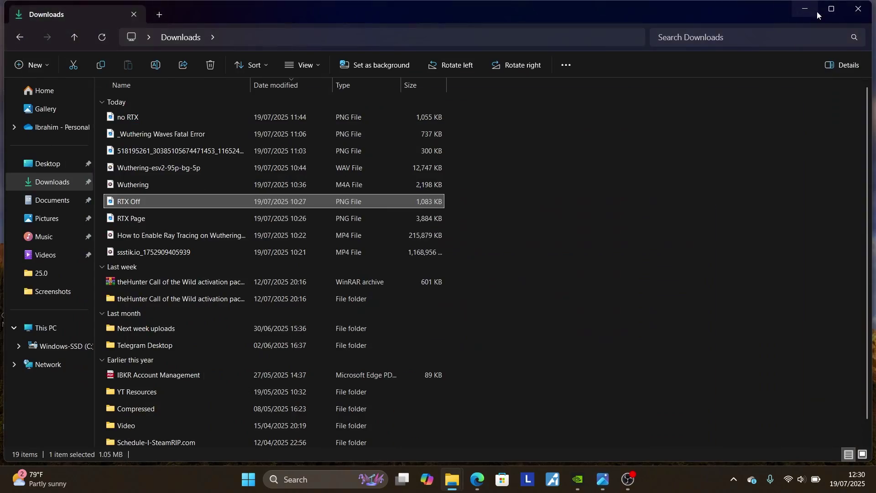
{"action": "left_click", "coordinate": [859, 9]}
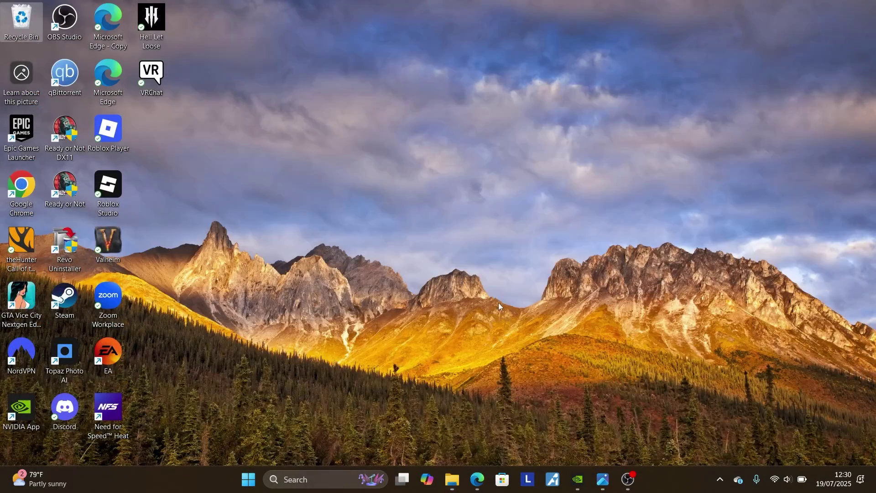
Search Windows for 'regi' and launch Registry Editor
{"action": "left_click", "coordinate": [311, 480]}
{"action": "type", "text": "regi"}
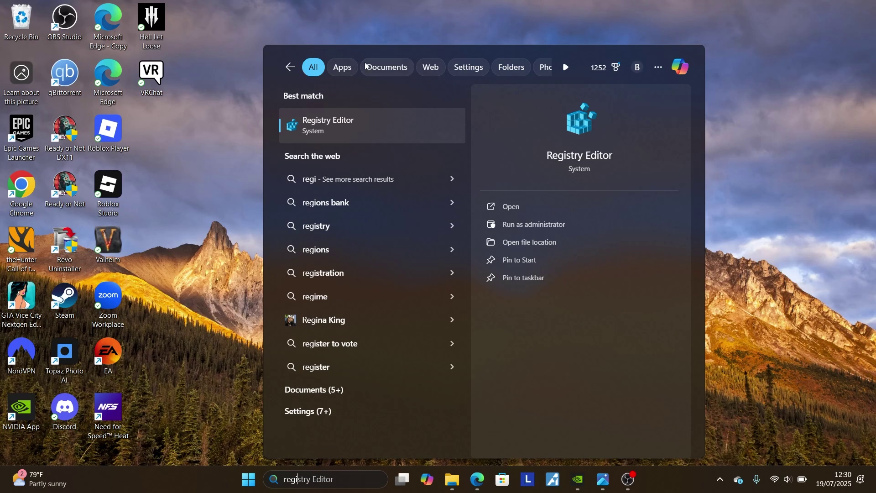
{"action": "left_click", "coordinate": [523, 210]}
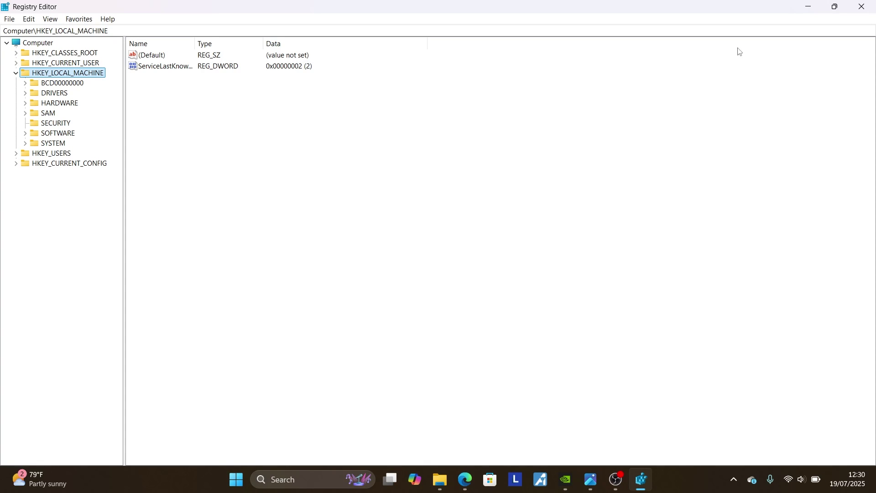
{"action": "left_click", "coordinate": [288, 477]}
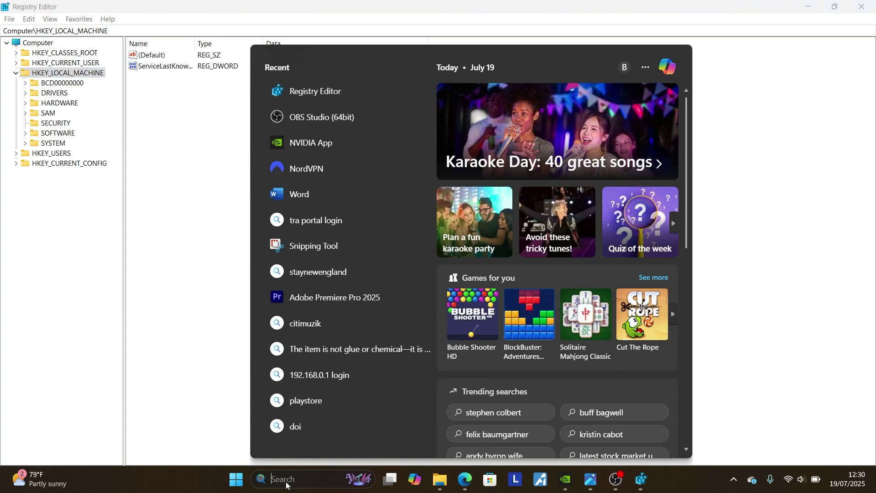
{"action": "type", "text": "task"}
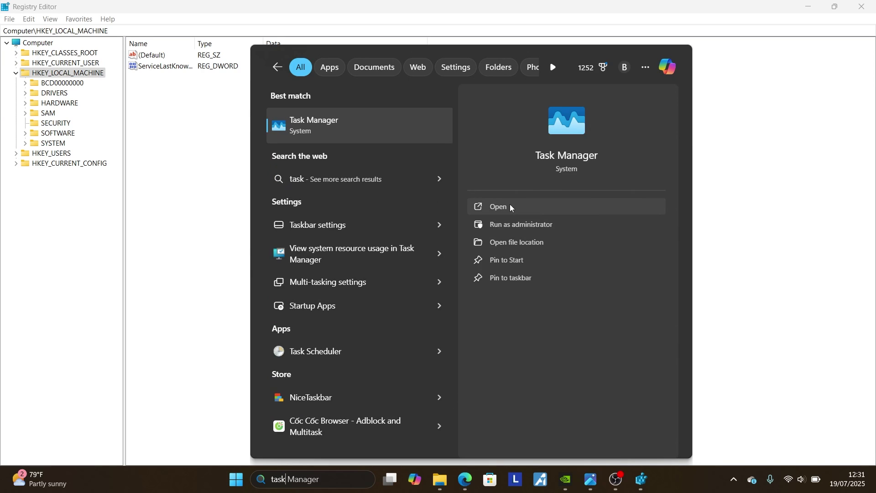
{"action": "left_click", "coordinate": [510, 205]}
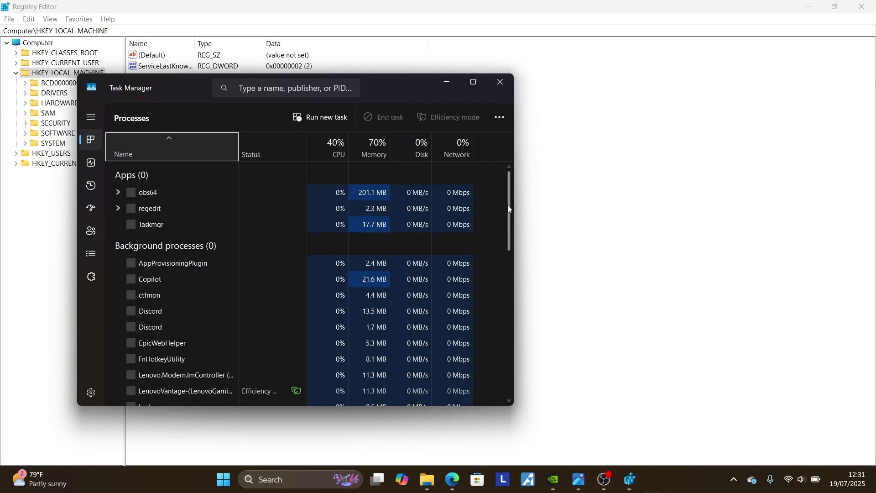
{"action": "left_click", "coordinate": [91, 164]}
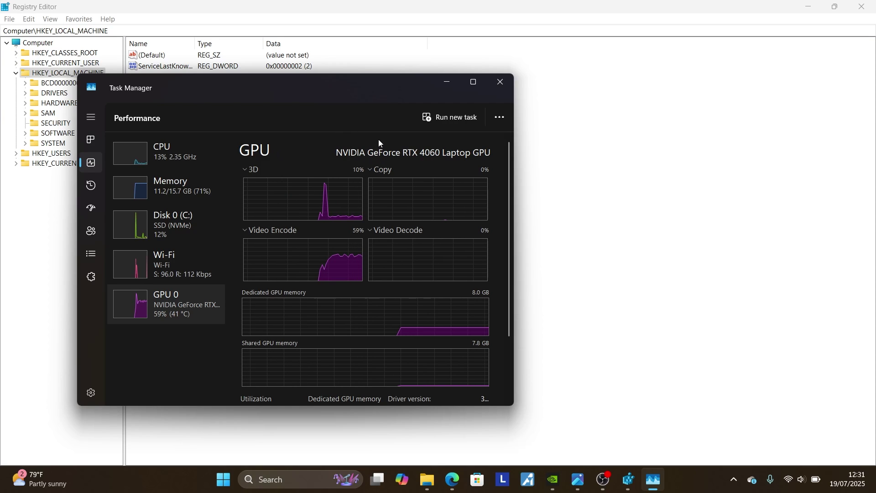
{"action": "left_click", "coordinate": [508, 89]}
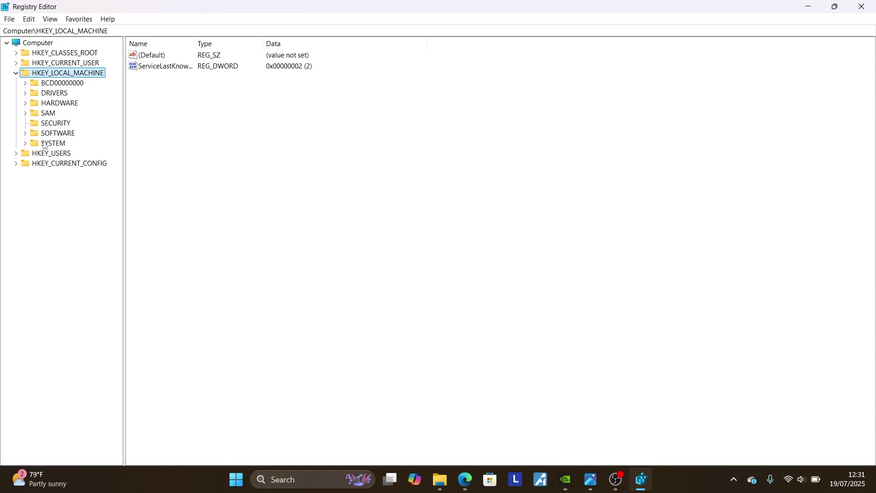
Expand SYSTEM > CurrentControlSet > Enum > PCI and select the NVIDIA VEN_10DE device instance 4&3574eb35&0&0009
{"action": "left_click", "coordinate": [25, 144]}
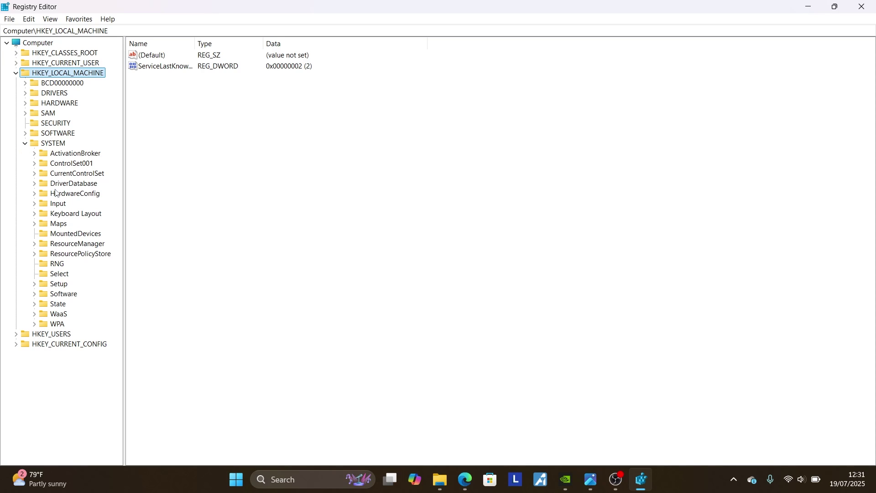
{"action": "left_click", "coordinate": [34, 173]}
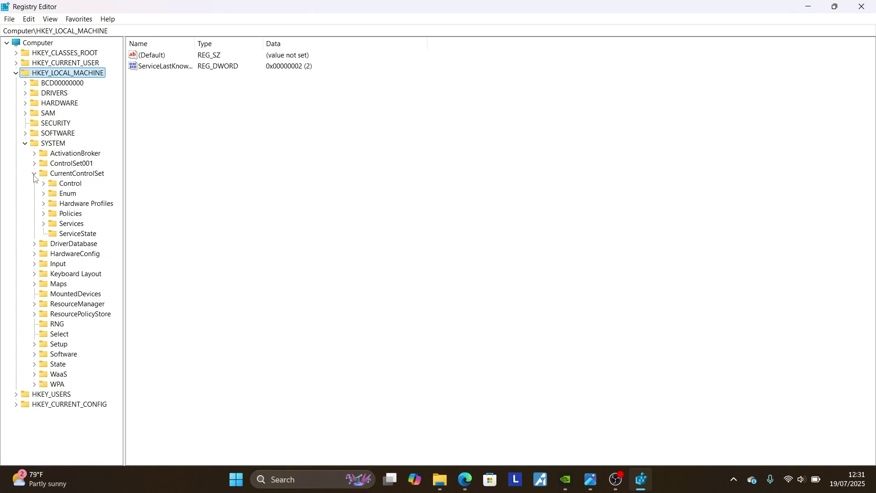
{"action": "left_click", "coordinate": [44, 196]}
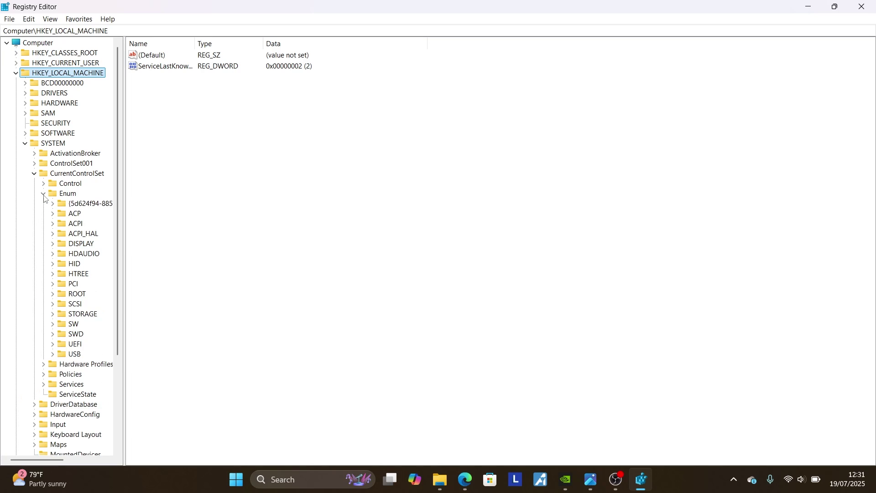
{"action": "left_click", "coordinate": [53, 285]}
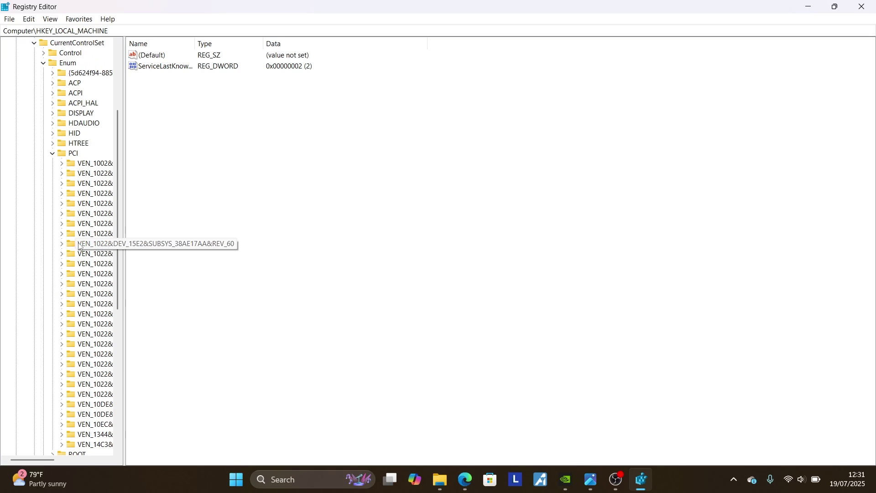
{"action": "scroll", "coordinate": [110, 301], "scroll_direction": "down", "scroll_amount": 4}
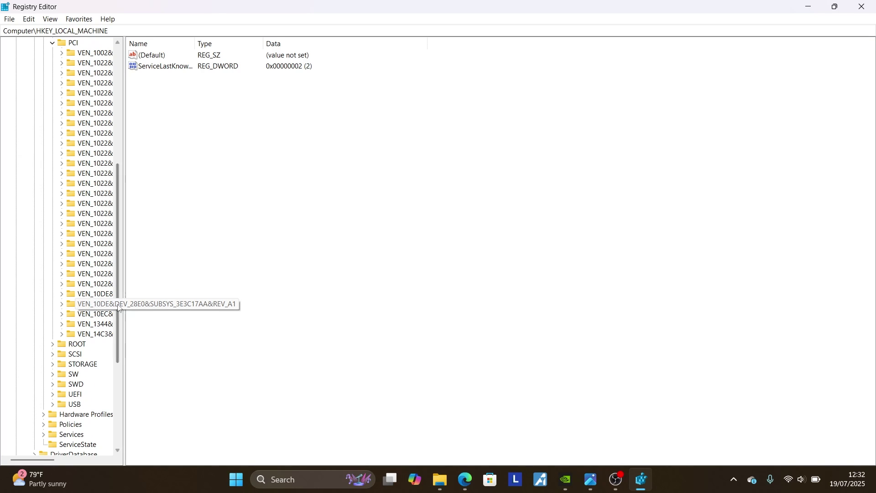
{"action": "left_click", "coordinate": [62, 304]}
{"action": "left_click", "coordinate": [92, 315]}
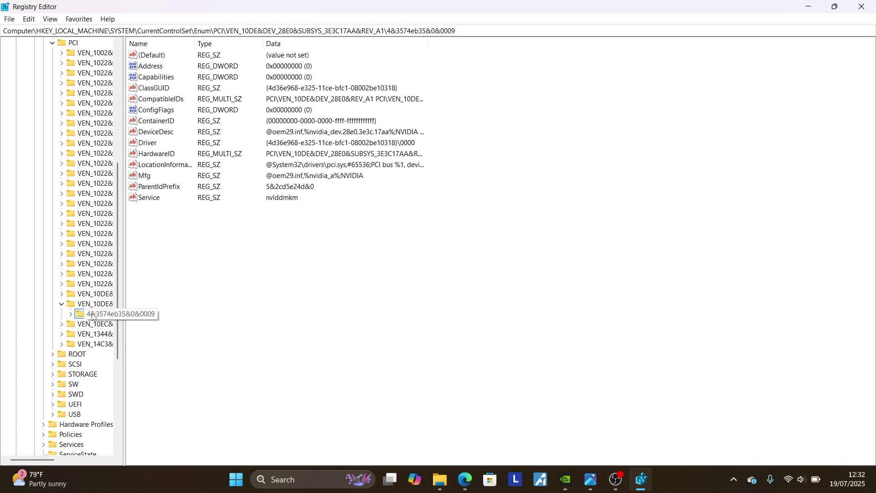
Open DeviceDesc, copy its NVIDIA GeForce RTX 4060 Laptop GPU data, and close it unchanged
{"action": "left_click", "coordinate": [157, 134]}
{"action": "right_click", "coordinate": [158, 133]}
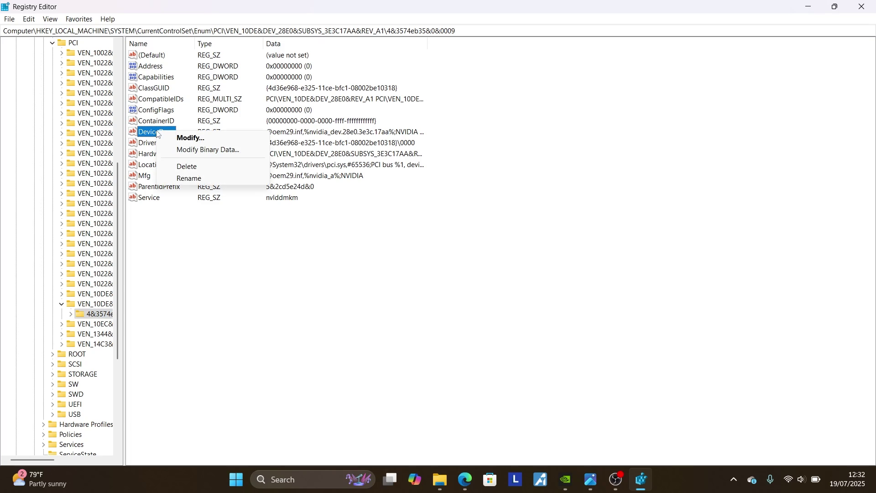
{"action": "left_click", "coordinate": [190, 138]}
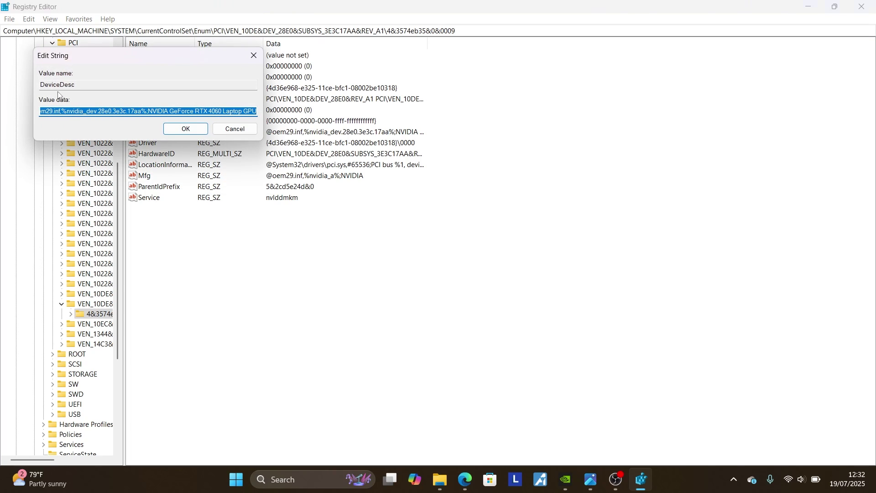
{"action": "right_click", "coordinate": [94, 109]}
{"action": "left_click", "coordinate": [116, 145]}
{"action": "left_click", "coordinate": [448, 443]}
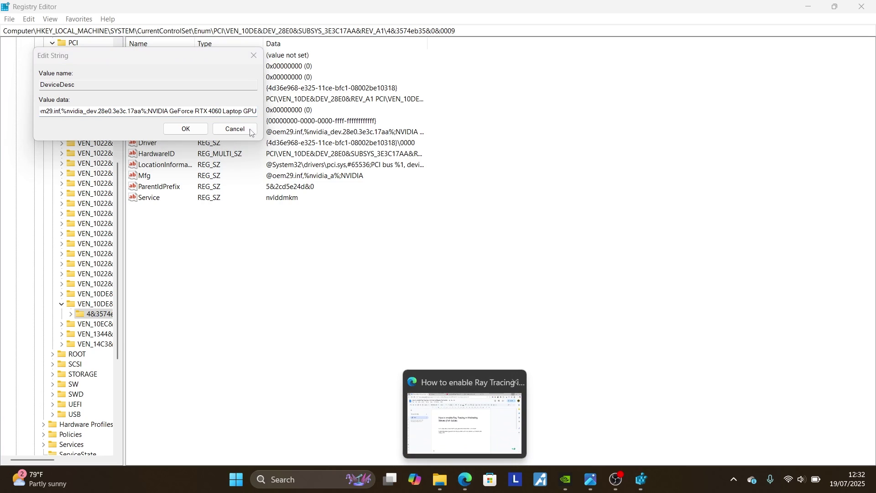
{"action": "left_click", "coordinate": [235, 129]}
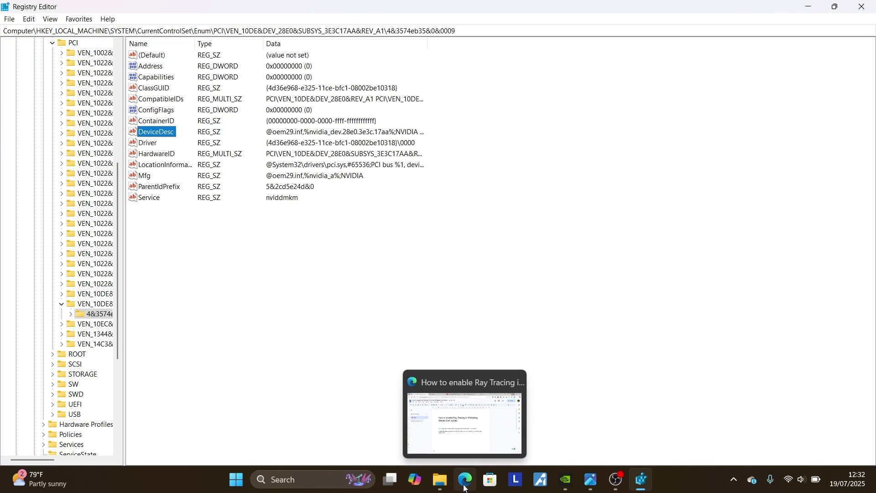
In the Google Docs guide, select and copy the RTX 4070 device description string
{"action": "left_click", "coordinate": [442, 433]}
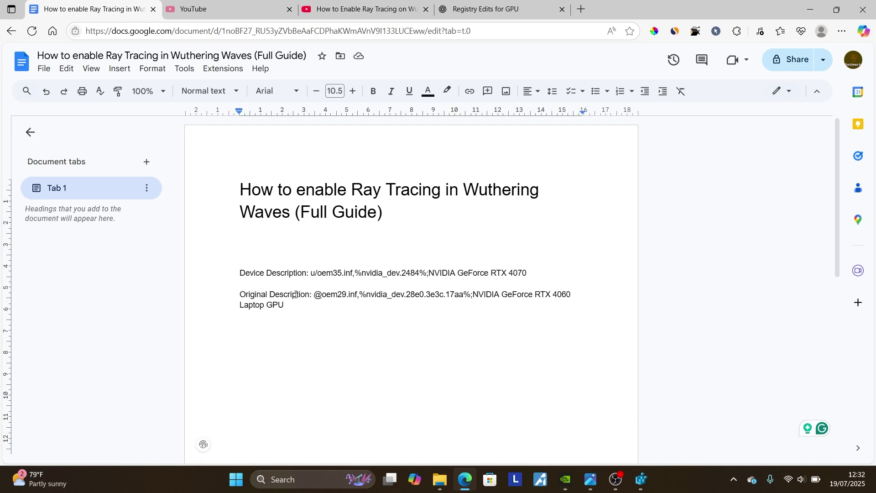
{"action": "left_click_drag", "start_coordinate": [241, 296], "coordinate": [335, 332]}
{"action": "left_click", "coordinate": [316, 295]}
{"action": "left_click", "coordinate": [306, 321]}
{"action": "left_click_drag", "start_coordinate": [531, 273], "coordinate": [312, 273]}
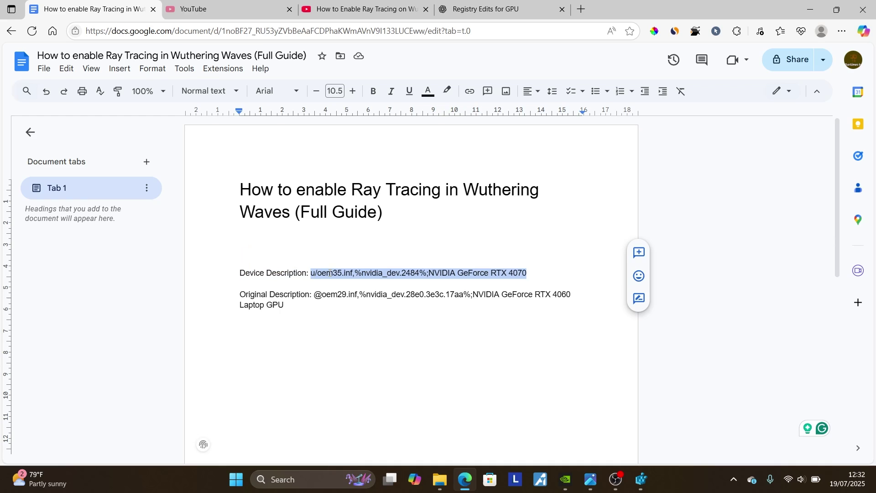
{"action": "right_click", "coordinate": [330, 273]}
{"action": "left_click", "coordinate": [358, 193]}
Reselect the full u/oem35.inf RTX 4070 string and copy it again
{"action": "right_click", "coordinate": [422, 266]}
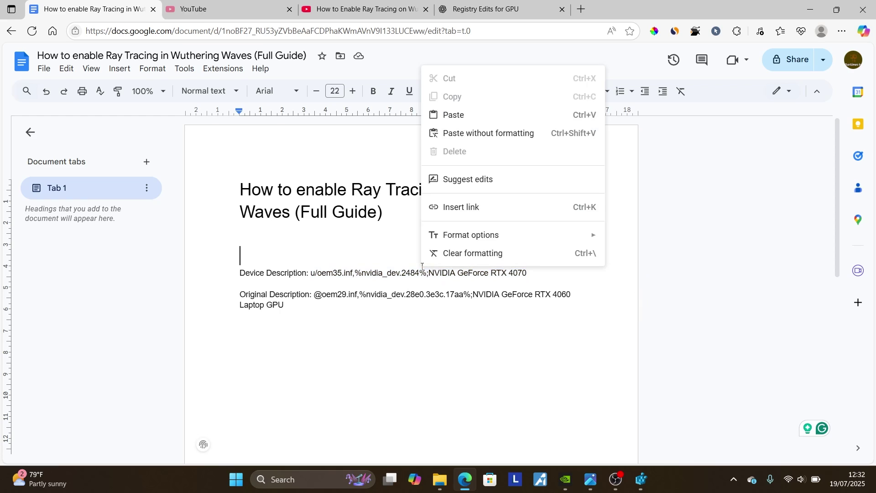
{"action": "left_click_drag", "start_coordinate": [310, 277], "coordinate": [568, 277]}
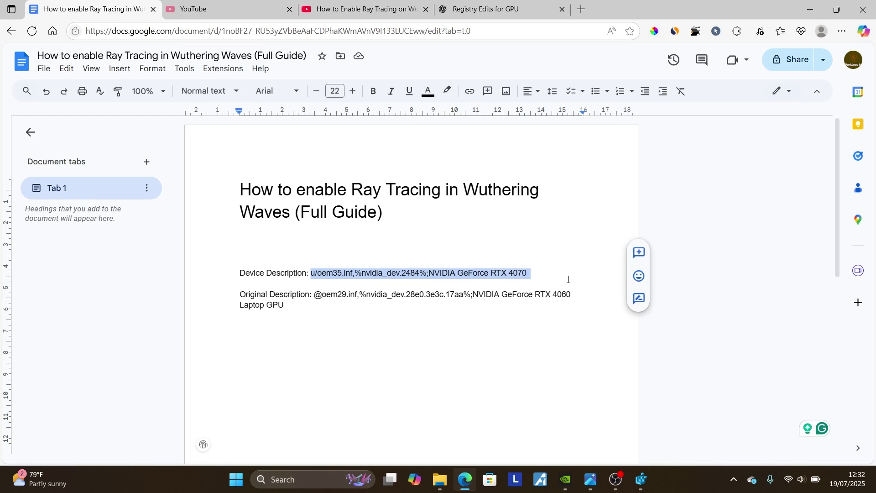
{"action": "right_click", "coordinate": [464, 273]}
{"action": "left_click", "coordinate": [491, 198]}
Reopen DeviceDesc in Registry Editor, cancel without changes, and close Registry Editor
{"action": "left_click", "coordinate": [638, 481]}
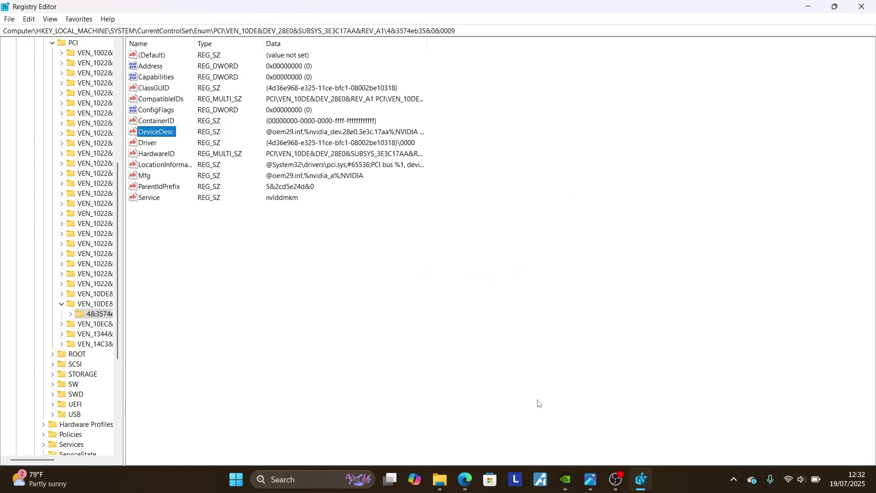
{"action": "right_click", "coordinate": [147, 135]}
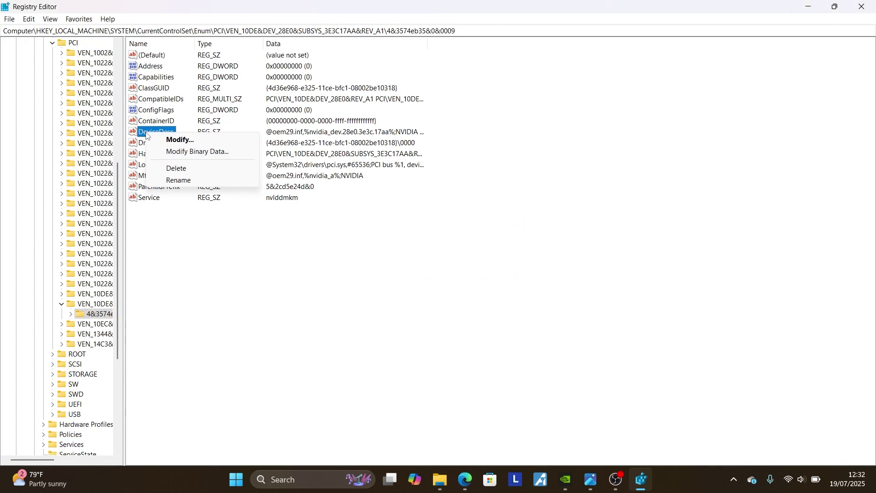
{"action": "left_click", "coordinate": [176, 140]}
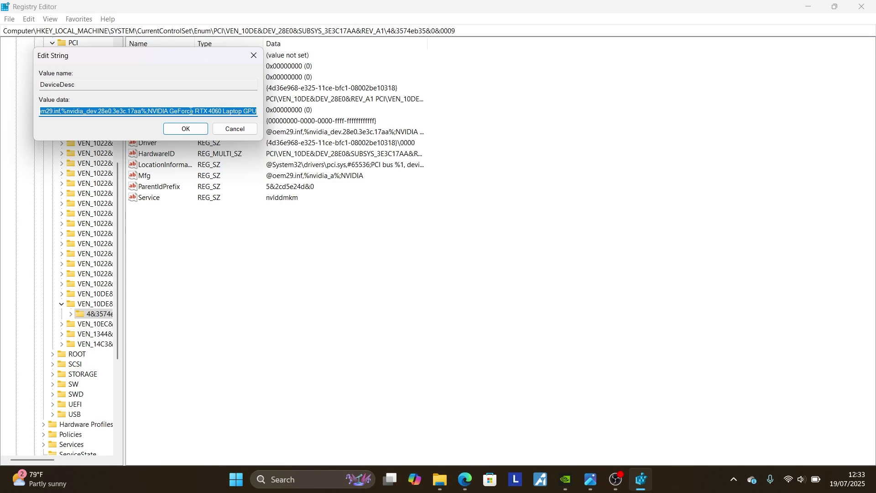
{"action": "left_click", "coordinate": [233, 129]}
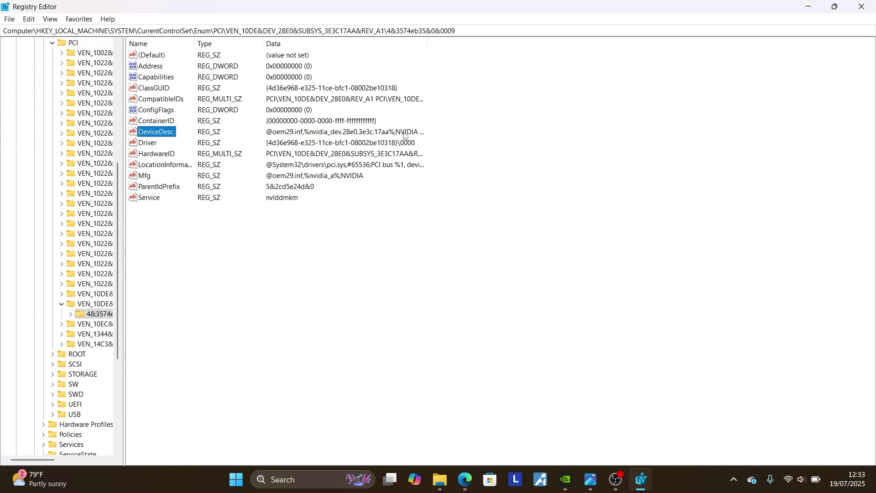
{"action": "left_click", "coordinate": [863, 7]}
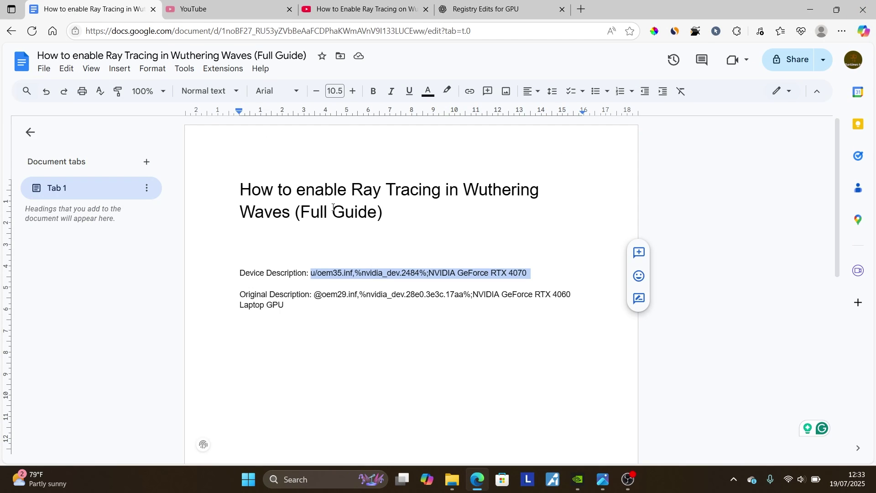
Select the original RTX 4060 Laptop GPU description in the guide, then view RTX Off.png in Photos
{"action": "left_click", "coordinate": [297, 316]}
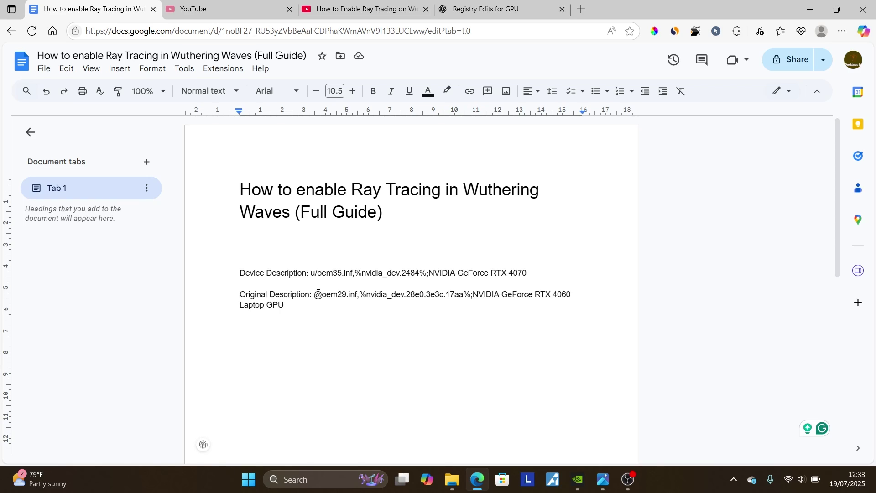
{"action": "left_click_drag", "start_coordinate": [318, 294], "coordinate": [335, 313]}
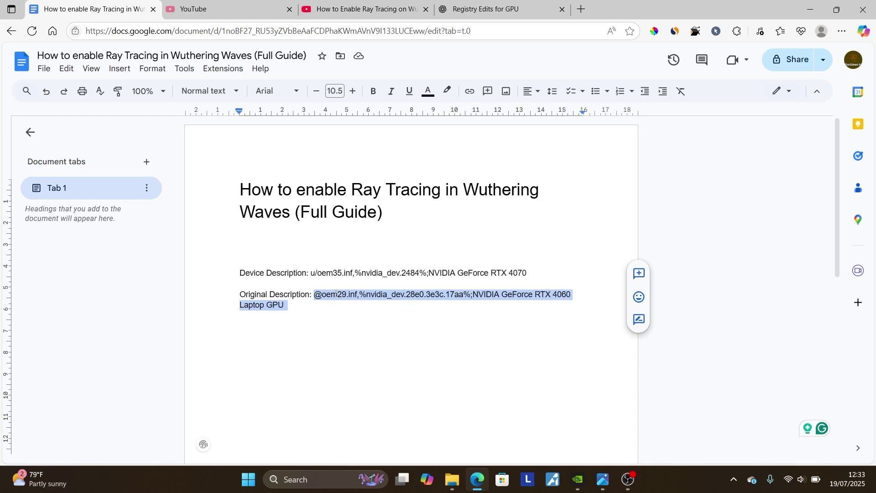
{"action": "mouse_move", "coordinate": [603, 478]}
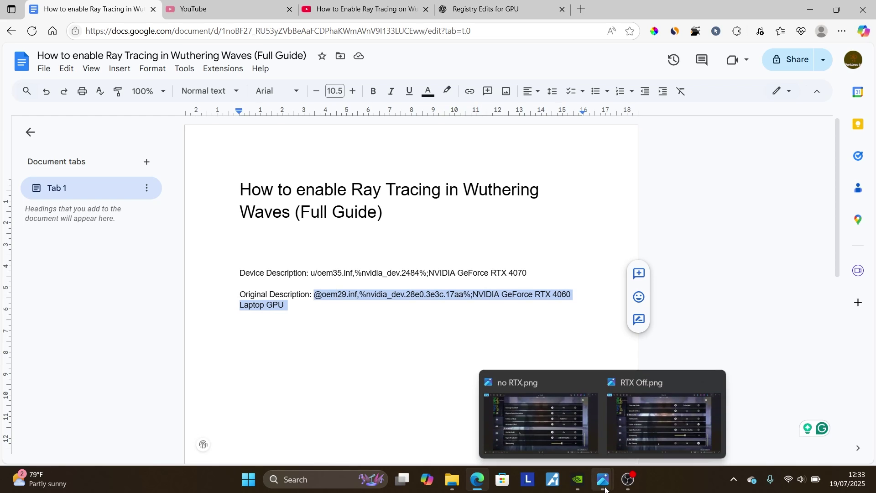
{"action": "left_click", "coordinate": [645, 455]}
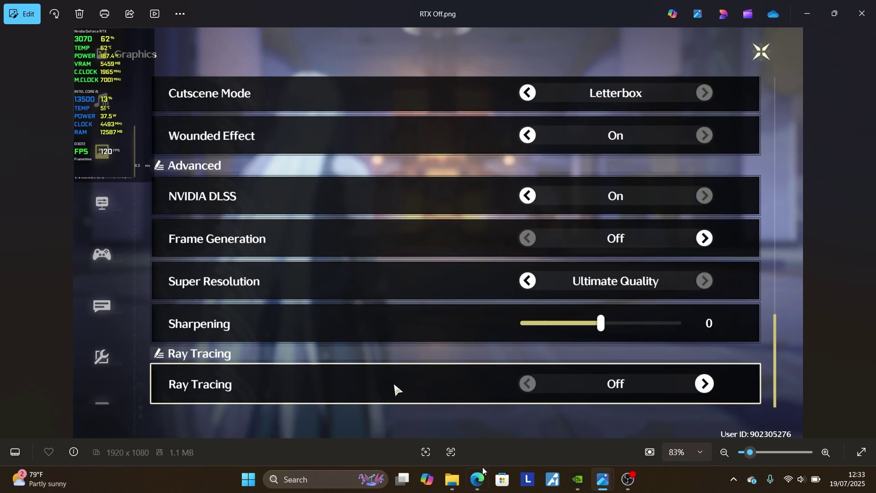
Back in the guide, select part of the Device Description line, then reopen RTX Off.png
{"action": "left_click", "coordinate": [477, 479]}
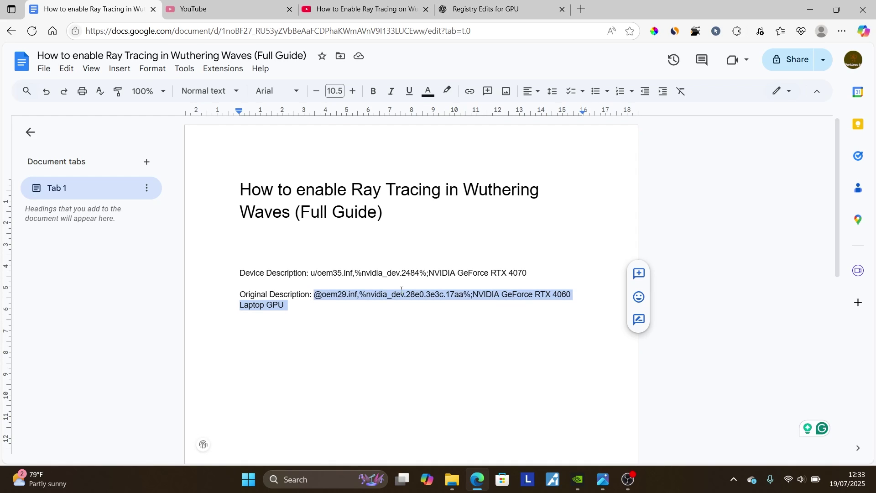
{"action": "left_click", "coordinate": [240, 283]}
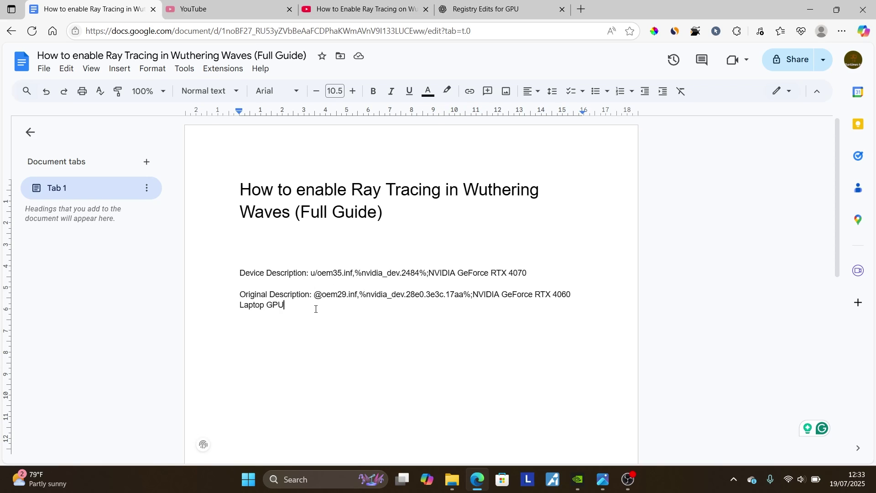
{"action": "left_click_drag", "start_coordinate": [238, 265], "coordinate": [450, 273]}
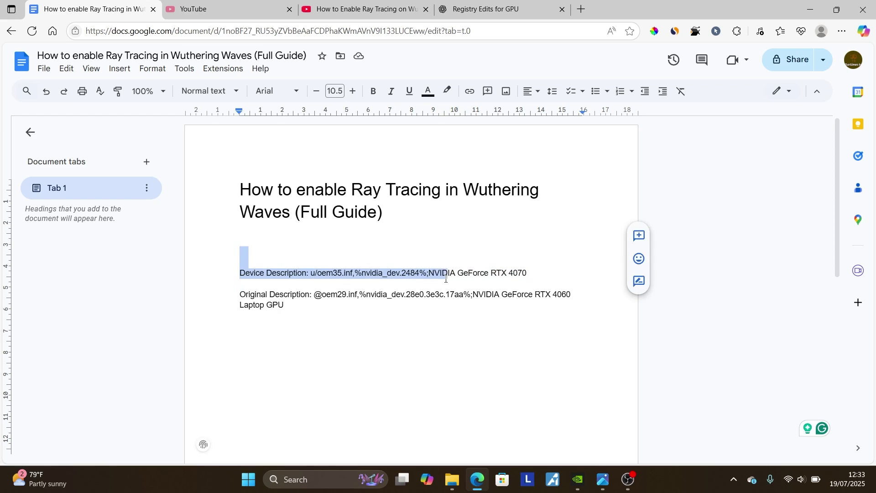
{"action": "left_click", "coordinate": [524, 273]}
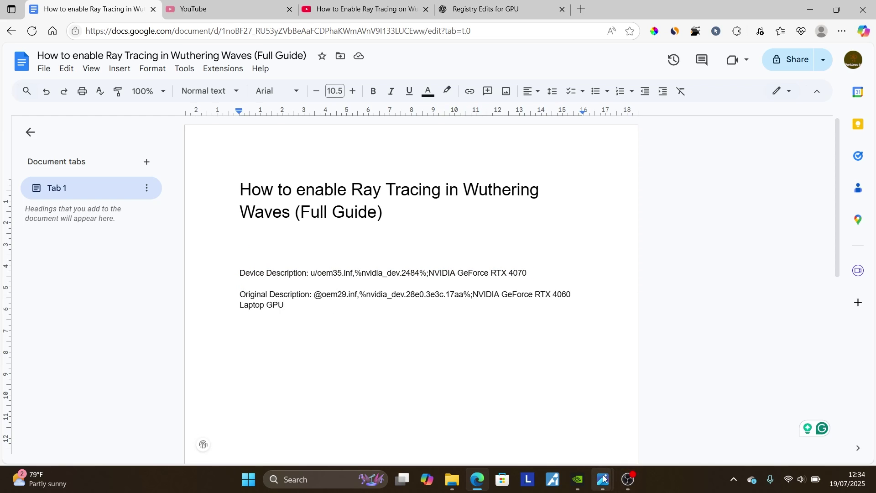
{"action": "mouse_move", "coordinate": [603, 480]}
{"action": "left_click", "coordinate": [614, 421]}
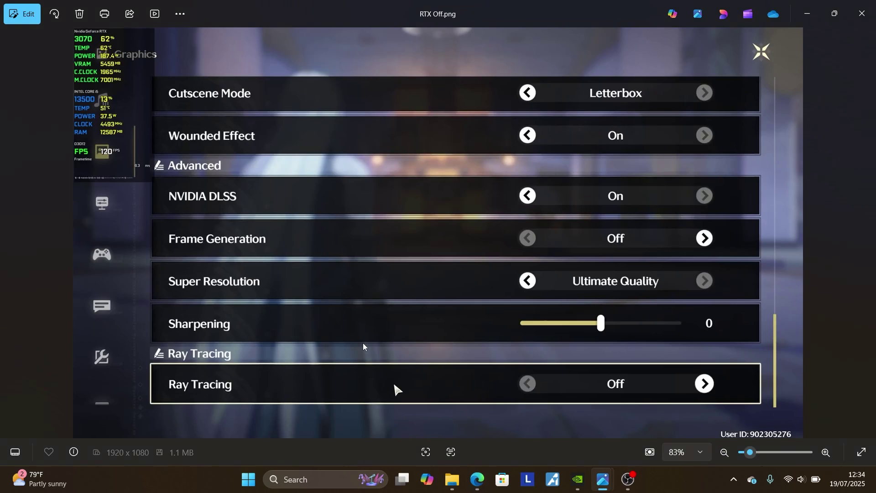